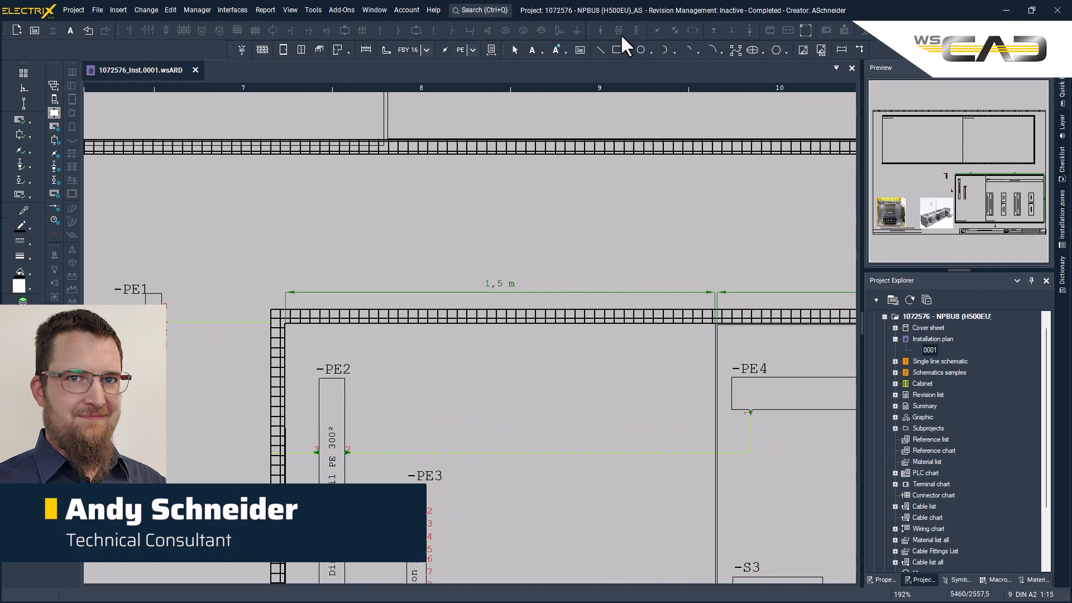
Draw a rectangle about 705 mm wide and 60 mm high between PE2 and PE4, below the 1,5 m dimension
left_click(617, 49)
left_click(455, 353)
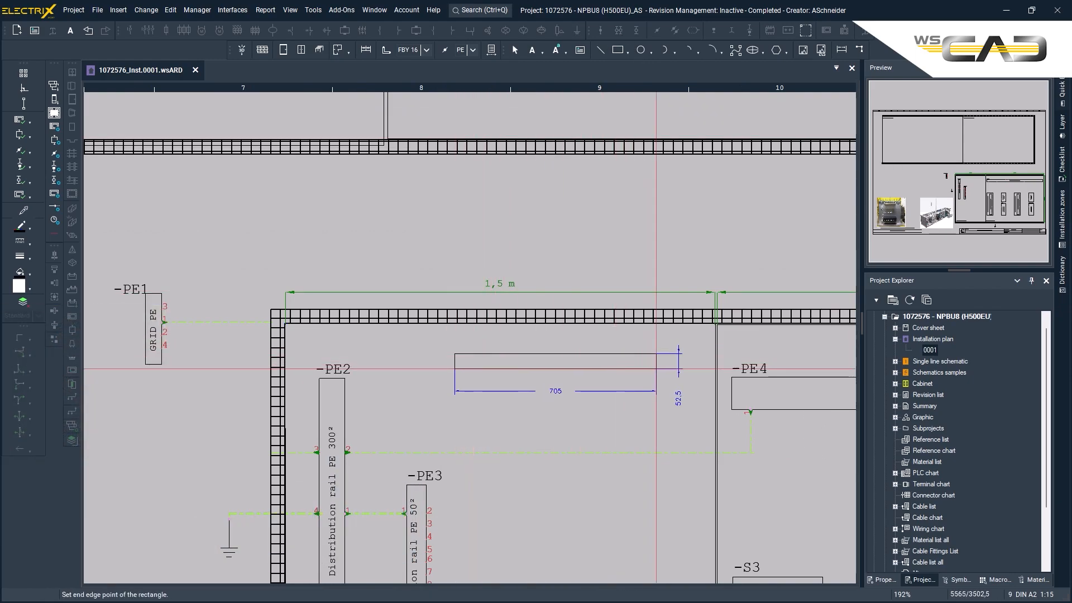
left_click(656, 371)
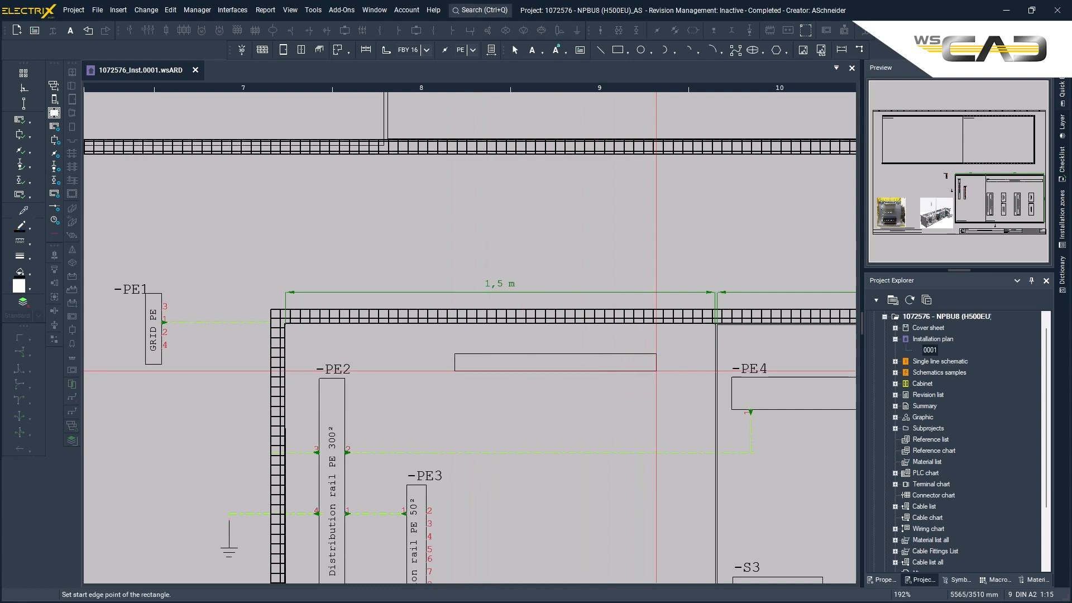
Add the standard text "dfgjdfjdfjhdfhj" inside the new rectangle
left_click(532, 49)
type("dfgjdfjdfjhdfhj")
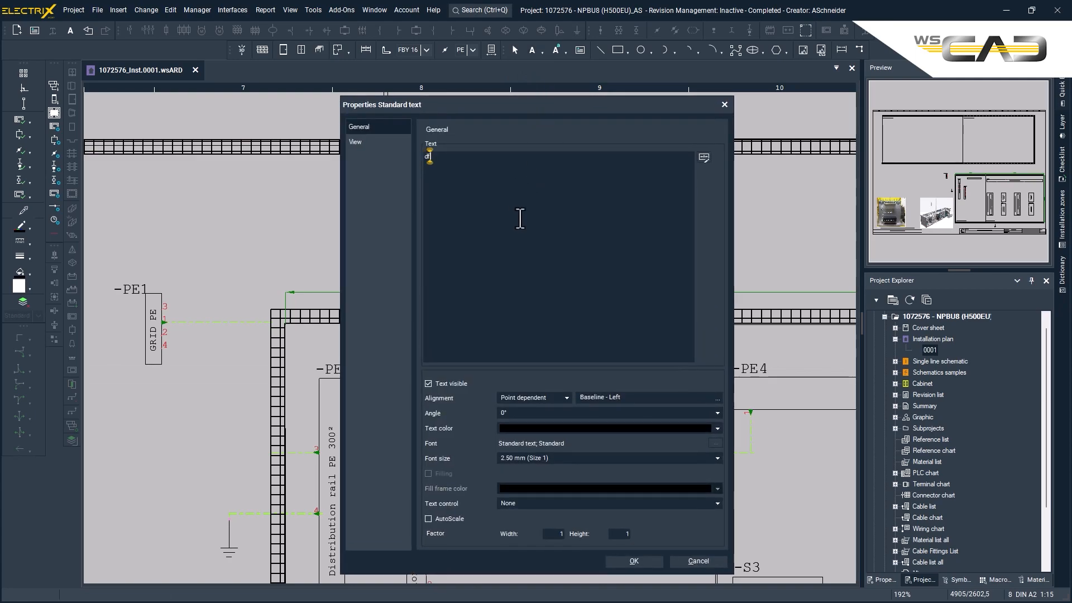
left_click(634, 561)
left_click(495, 362)
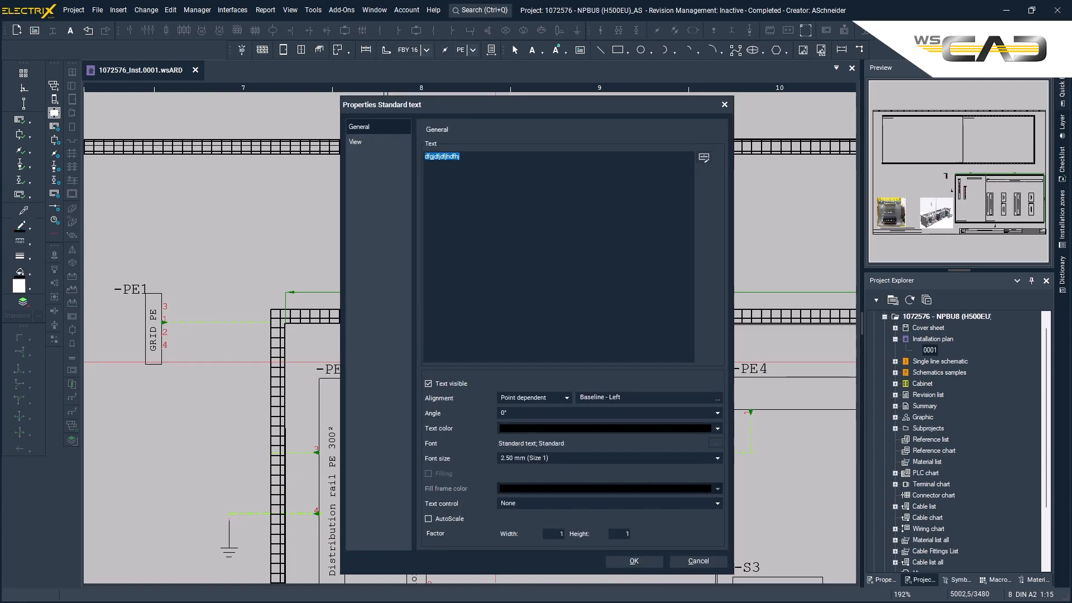
left_click(634, 560)
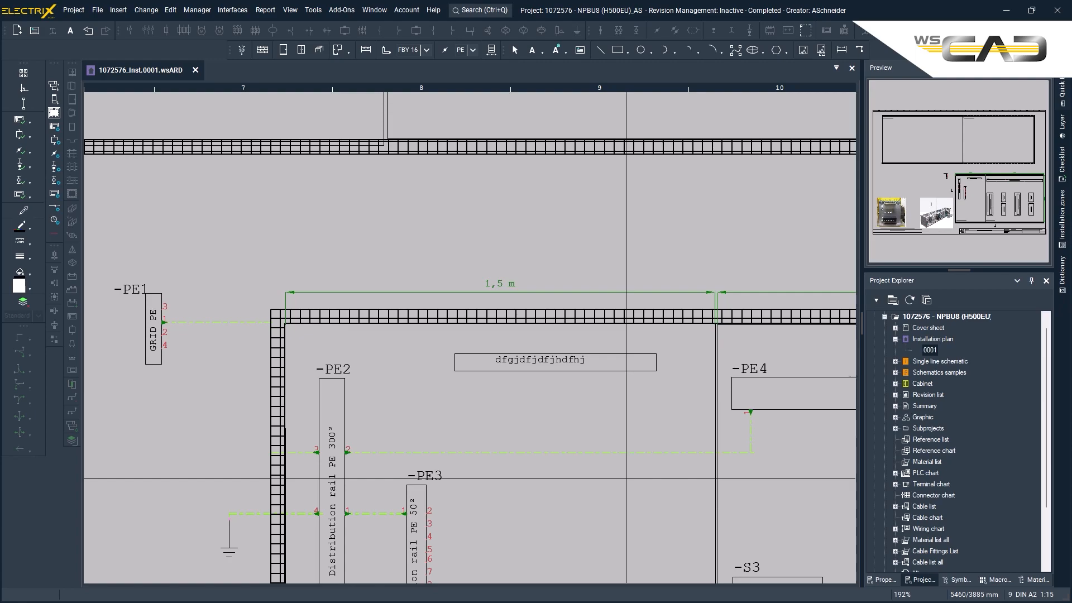
Group the rectangle and its text into one graphic symbol with the Graphic selection function
left_click_drag(429, 342, 675, 385)
mouse_move(550, 360)
mouse_move(594, 357)
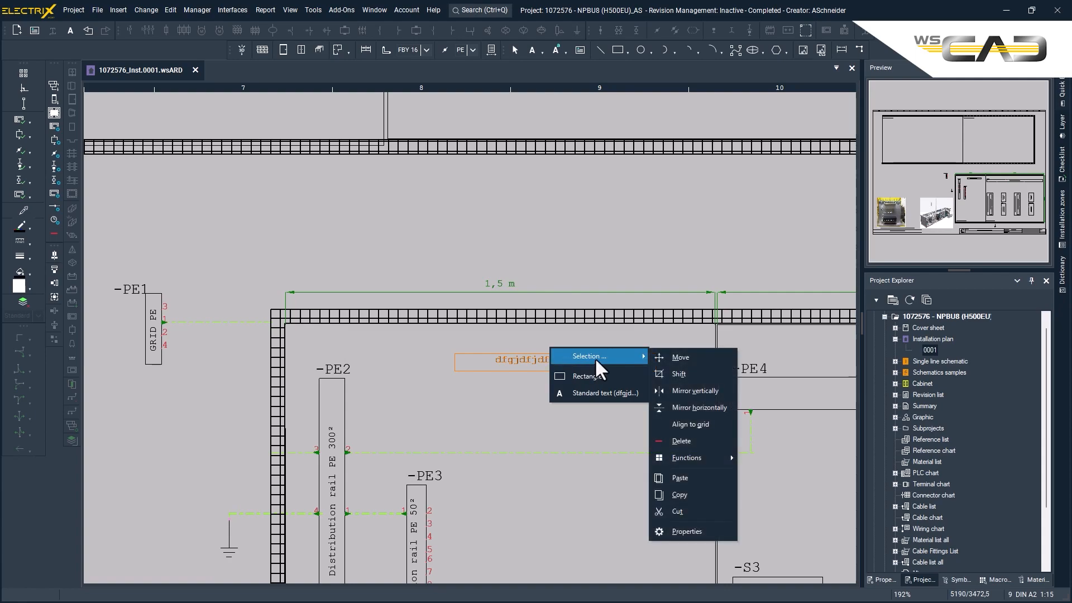
mouse_move(696, 460)
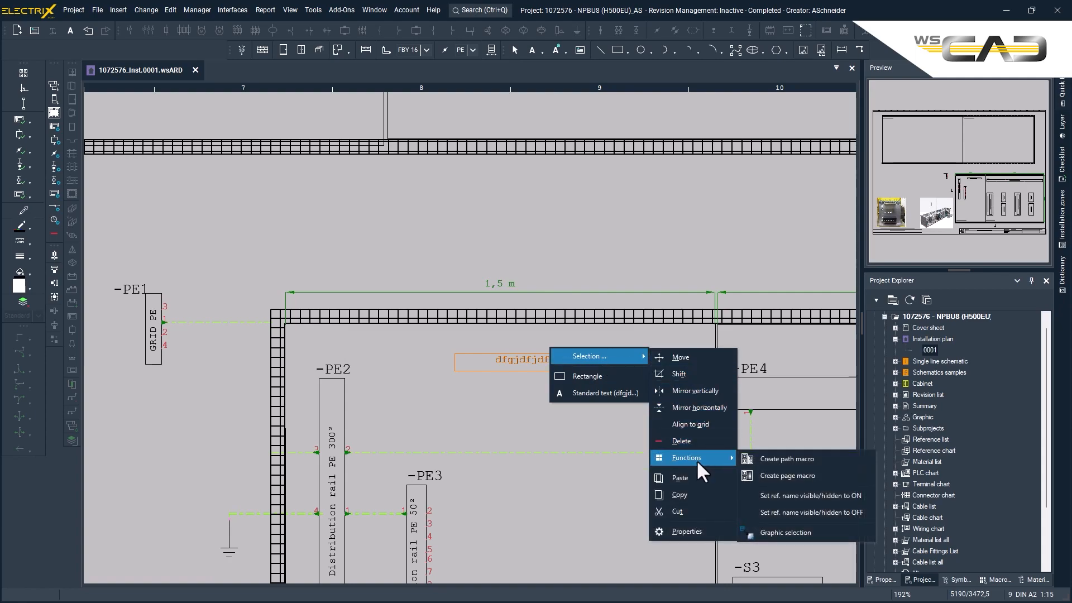
left_click(791, 537)
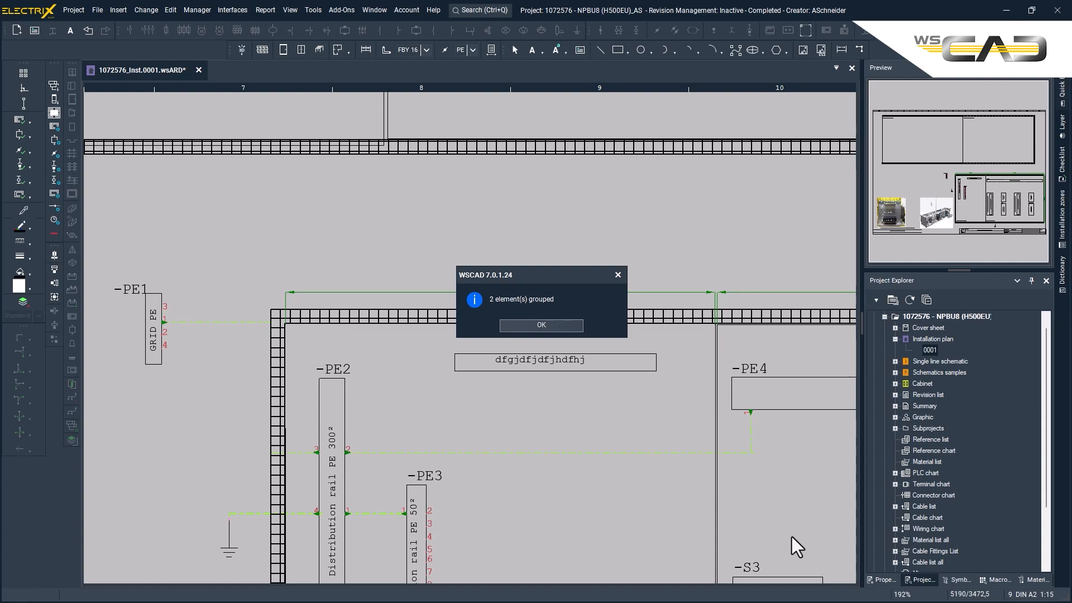
left_click(524, 325)
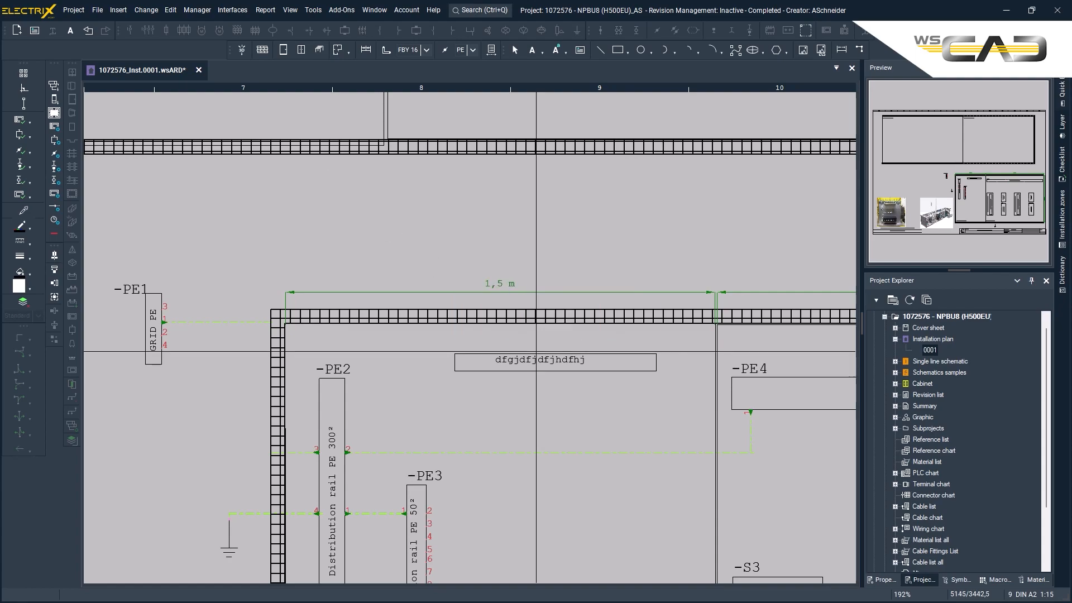
Convert the grouped graphic into a standard symbol with the Graphic to Standard function
right_click(538, 360)
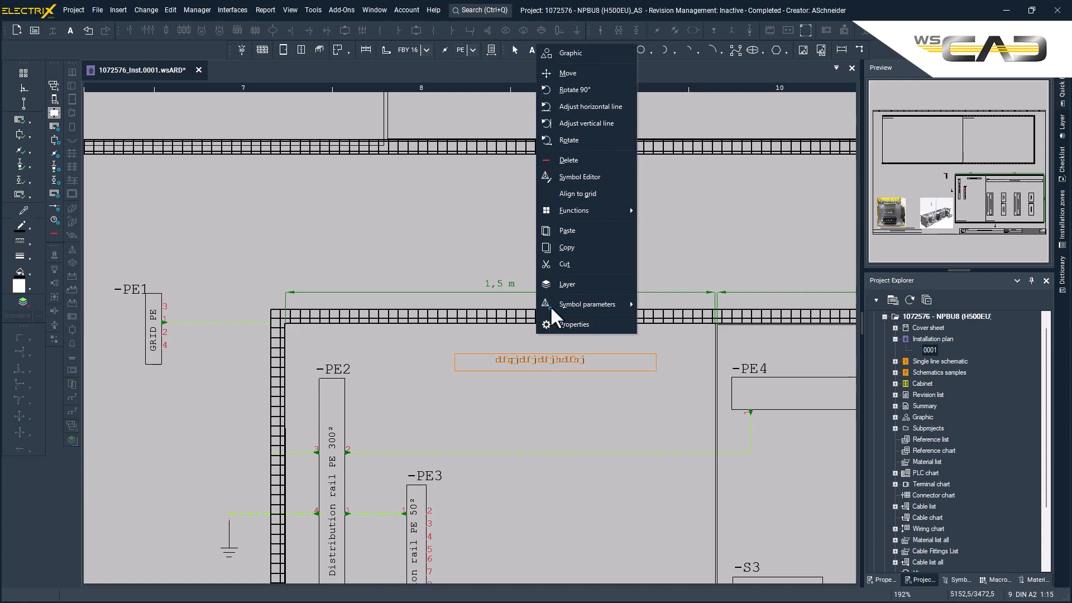
mouse_move(568, 210)
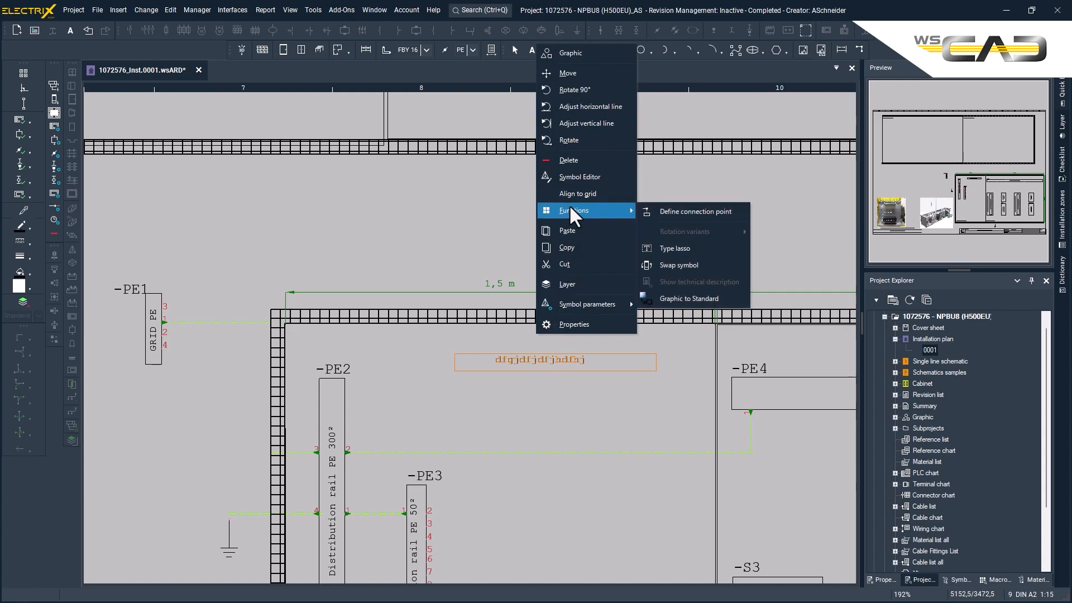
left_click(701, 299)
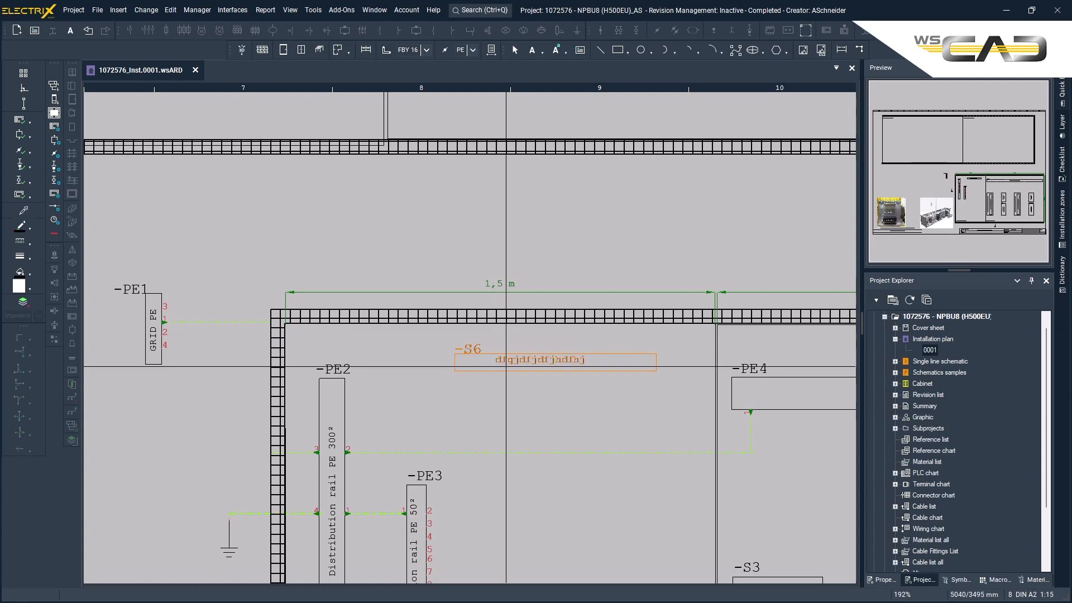
Open the new standard symbol in the Symbol Editor and display the centre guide lines of its rectangle
right_click(518, 360)
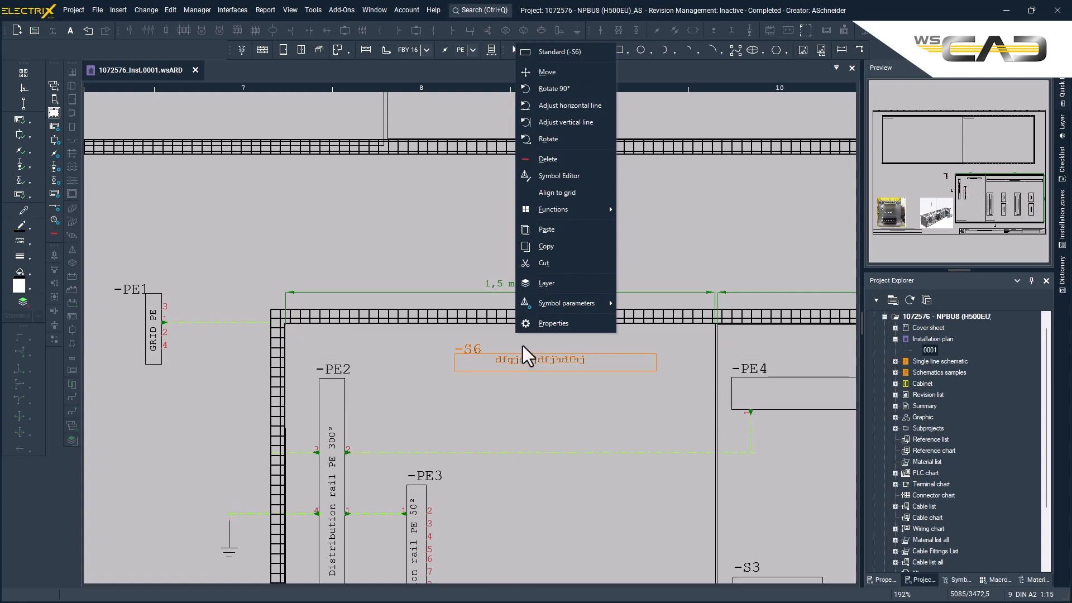
left_click(547, 176)
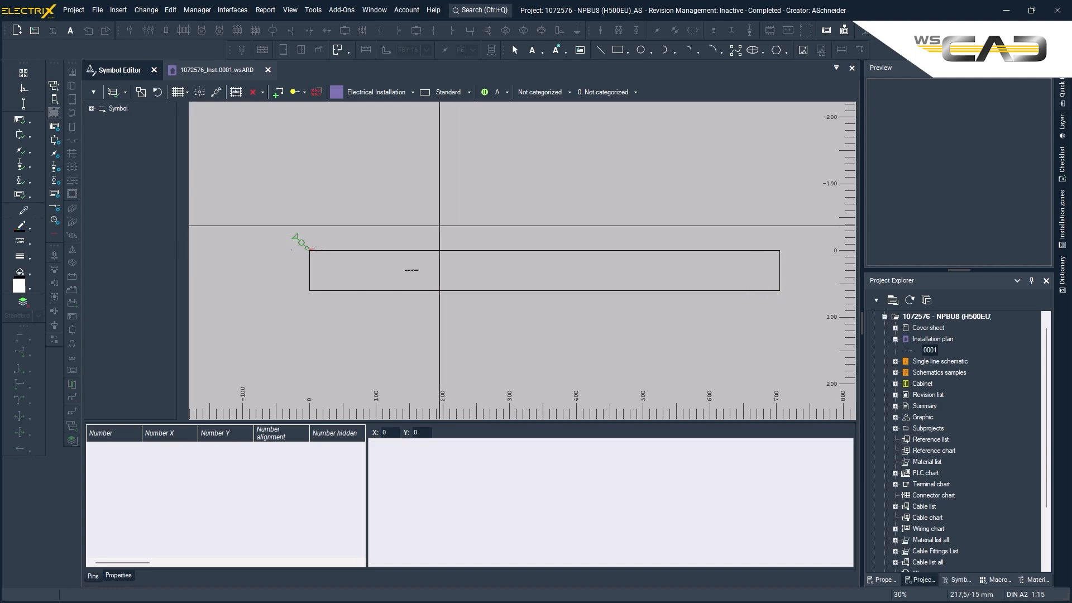
left_click(198, 93)
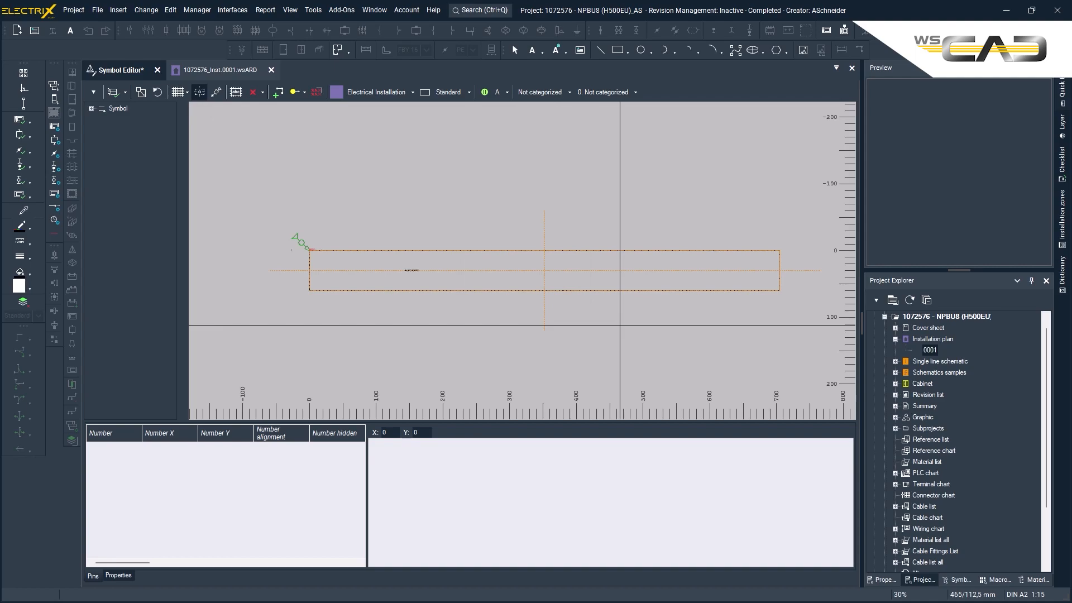
Delete the placeholder text "dfgjdfjdfjhdfhj" from the symbol
right_click(408, 270)
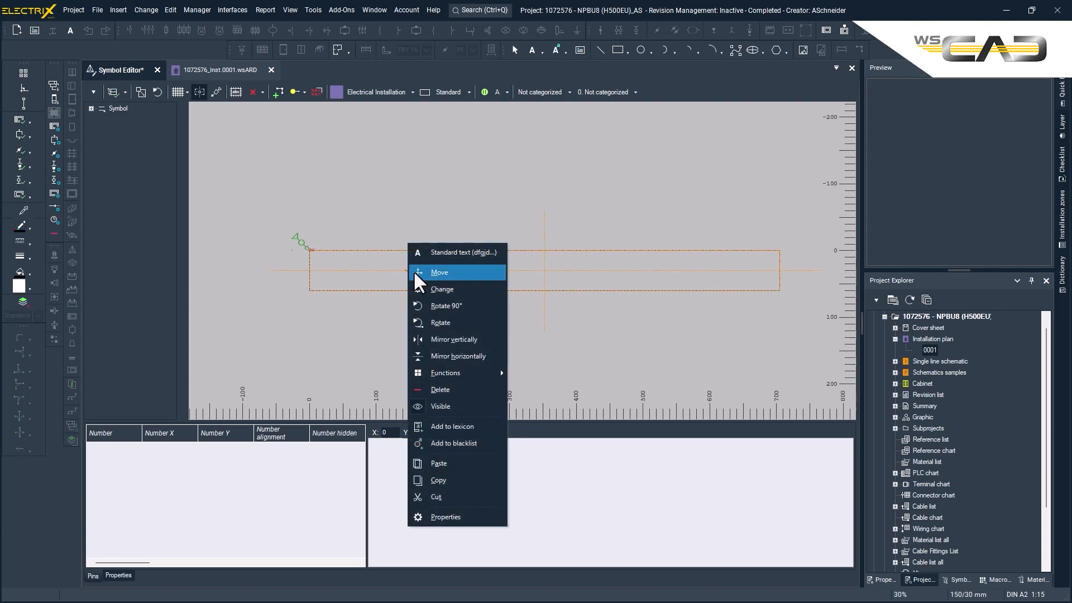
left_click(456, 386)
left_click(523, 327)
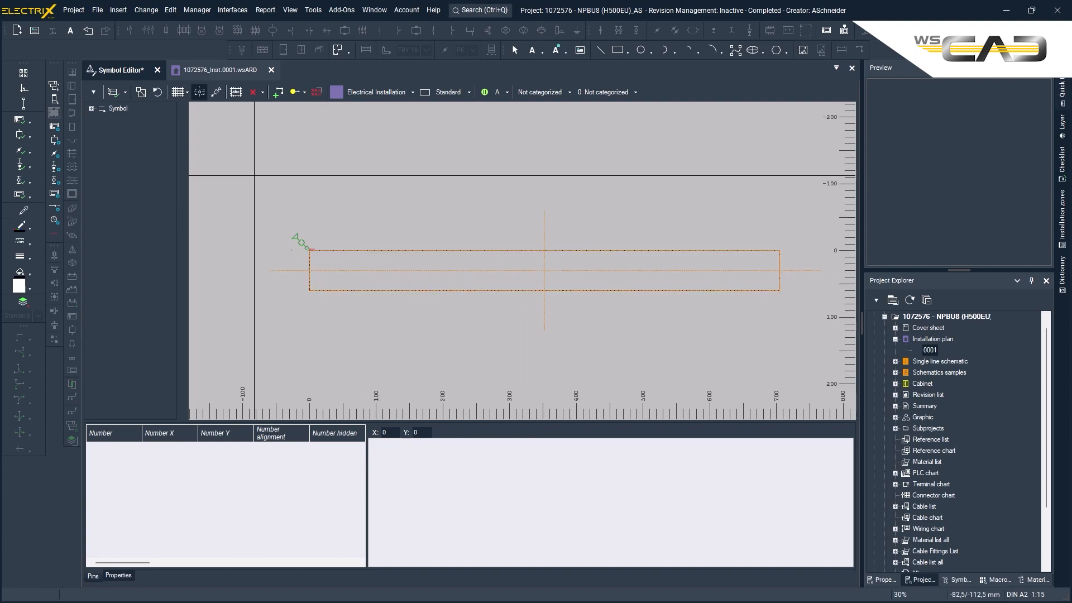
Choose the Function text placeholder from the Symbol texts and set its alignment to Center - Center
left_click(236, 92)
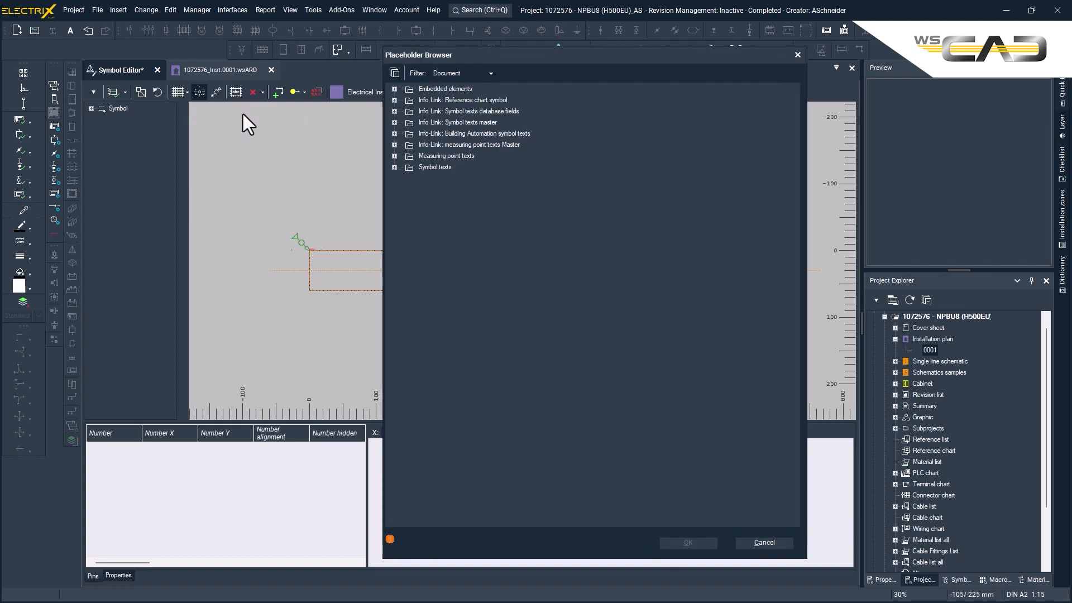
double_click(394, 166)
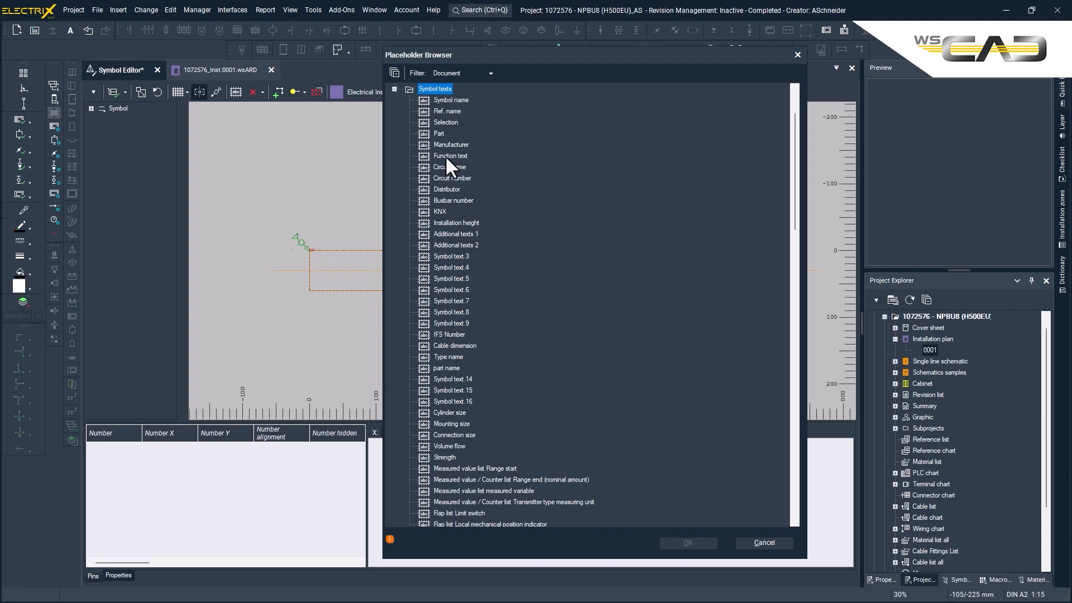
left_click(447, 156)
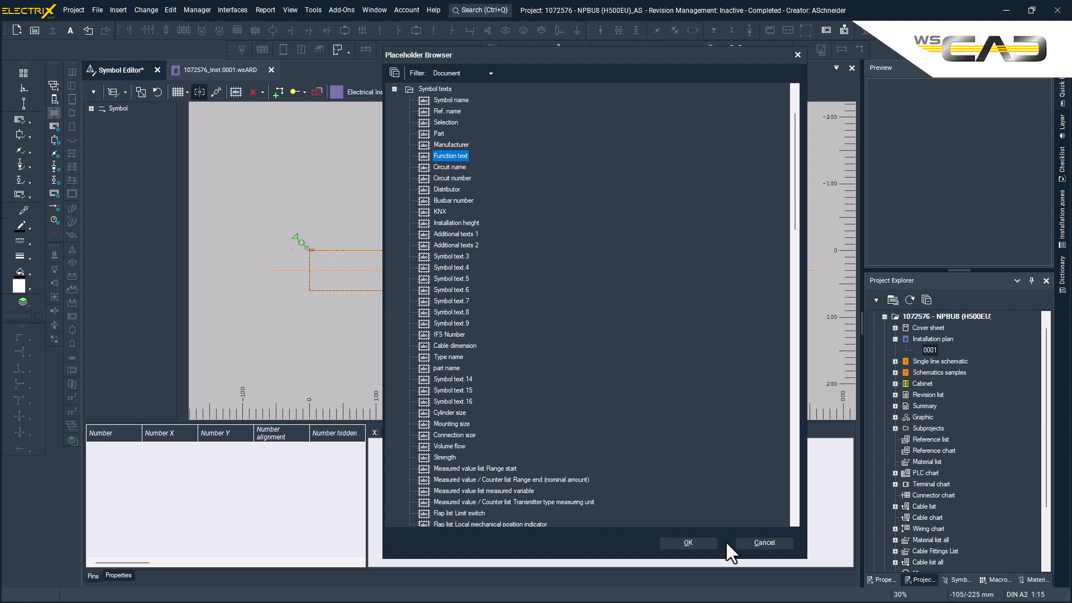
left_click(688, 541)
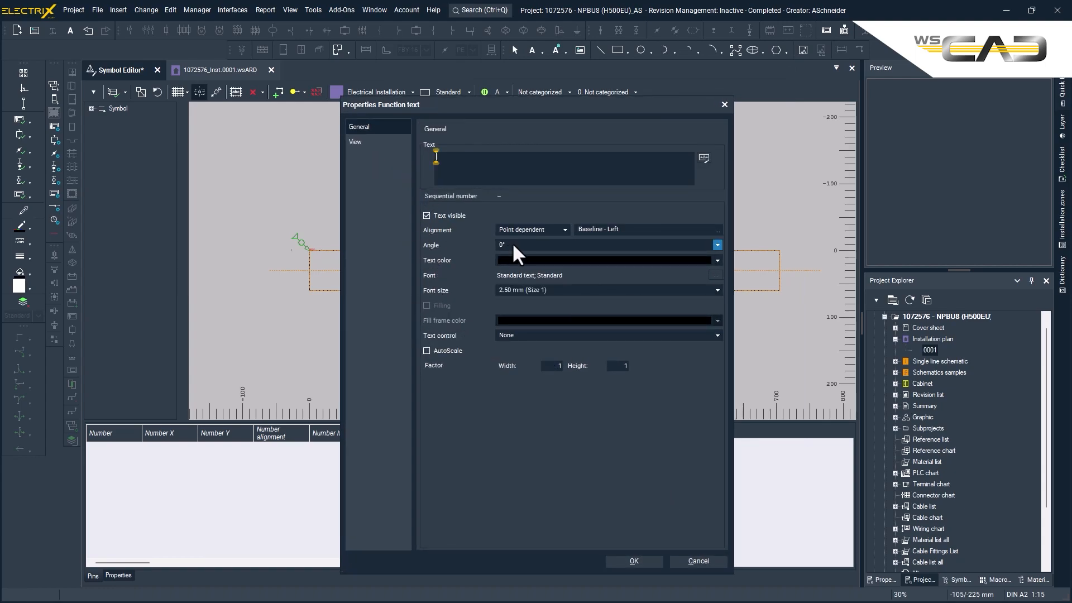
left_click(605, 230)
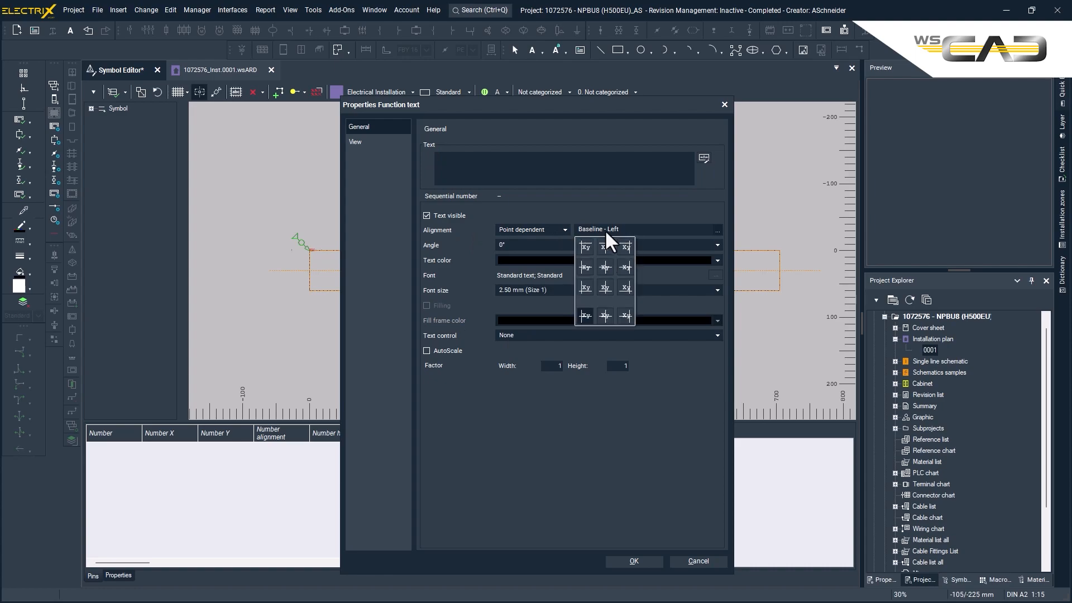
left_click(605, 267)
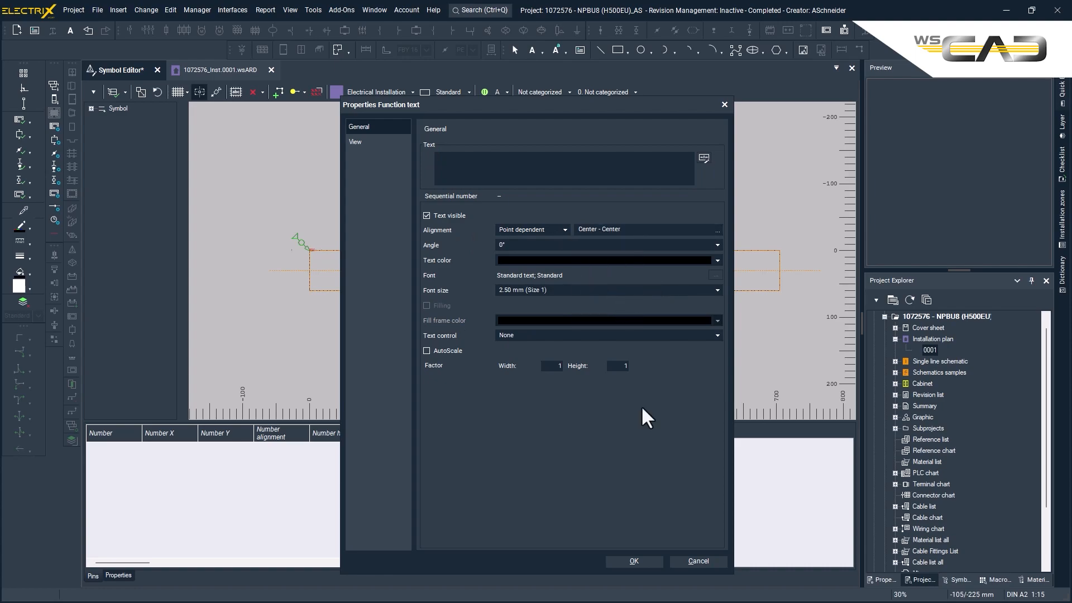
left_click(640, 565)
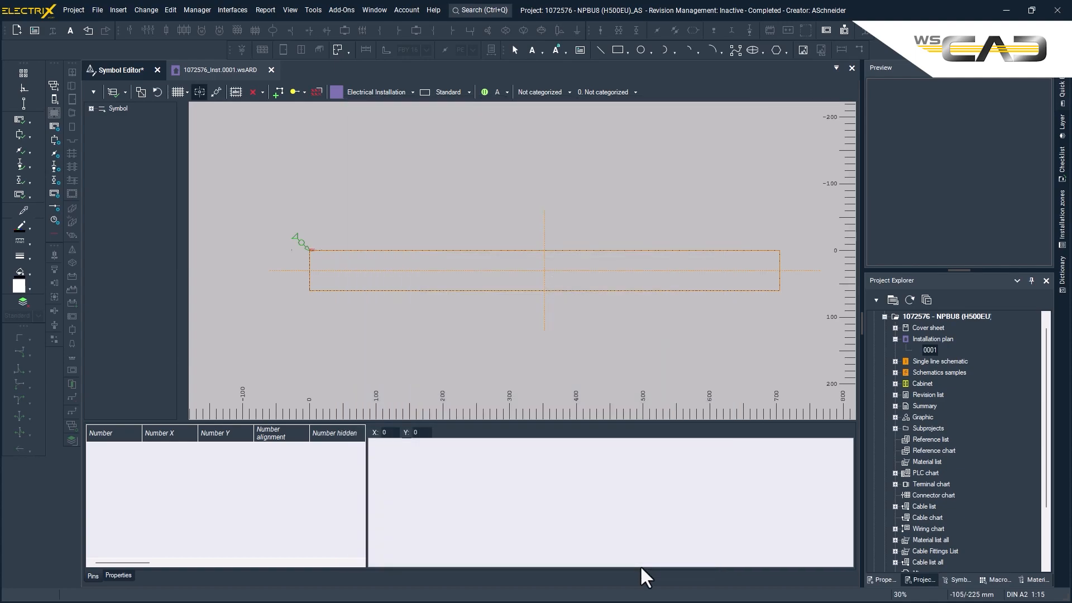
Place the Function text placeholder at the rectangle's centre, where the guide lines cross at 352,5/30 mm
left_click(527, 290)
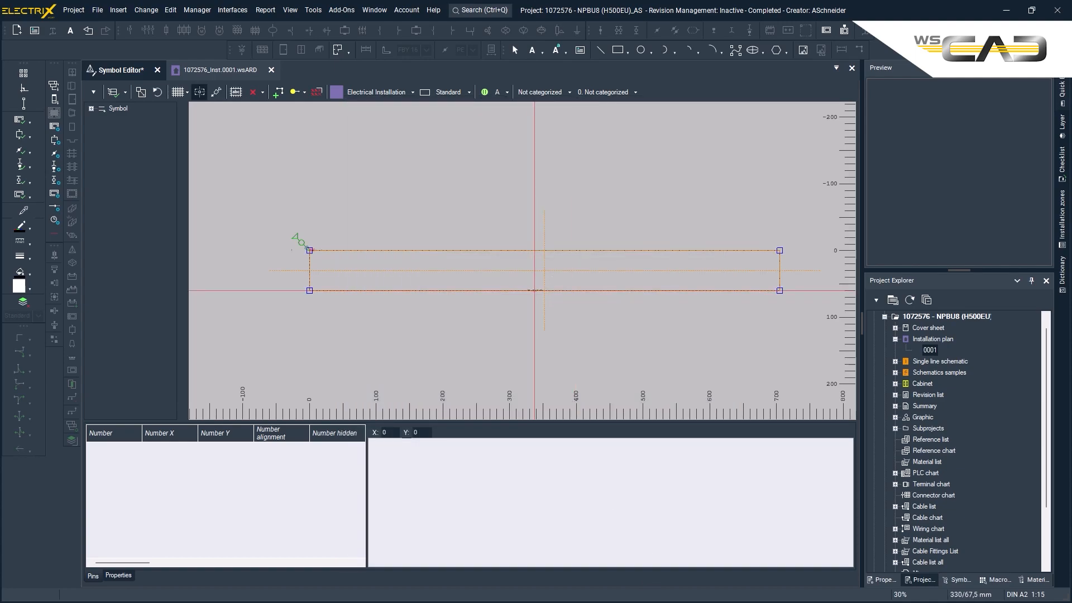
scroll(564, 285, "up", 5)
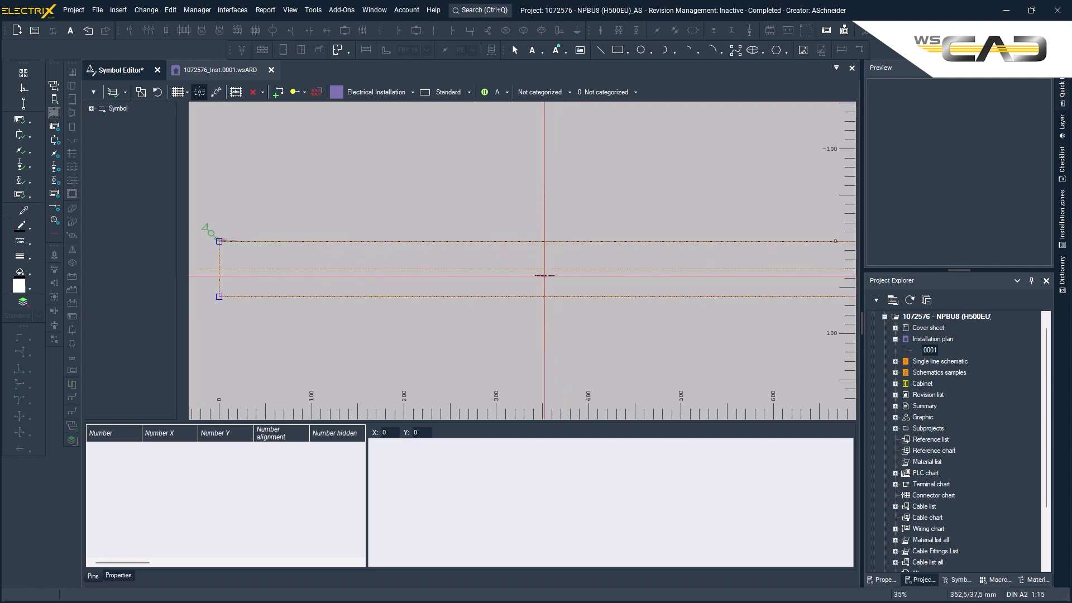
scroll(544, 275, "up", 5)
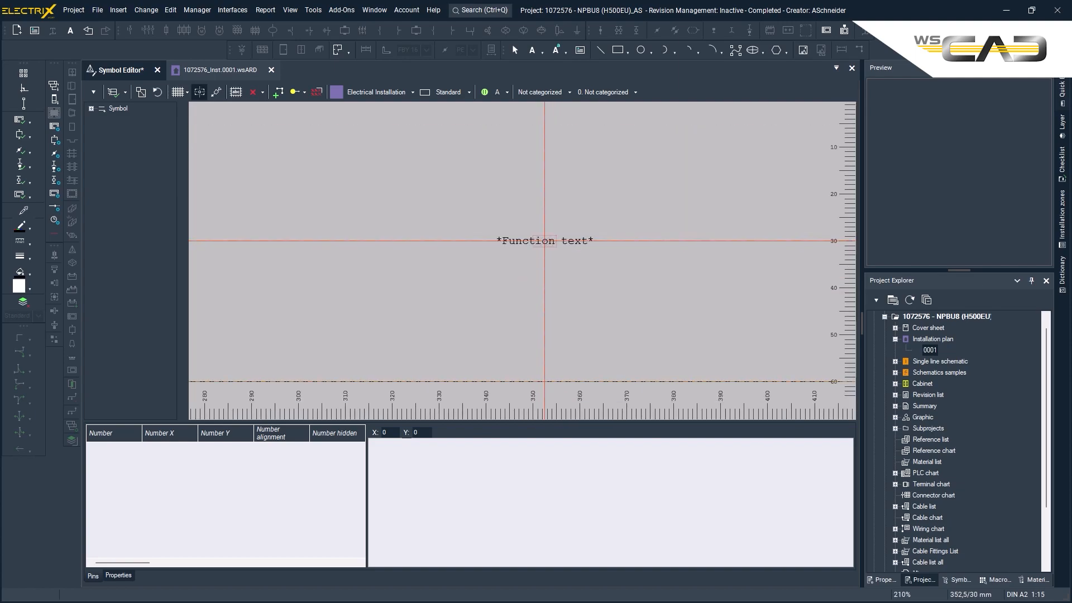
Place a circle-shaped pin on the midpoint of the rectangle's lower edge at 352,5/60 mm
scroll(534, 302, "down", 1)
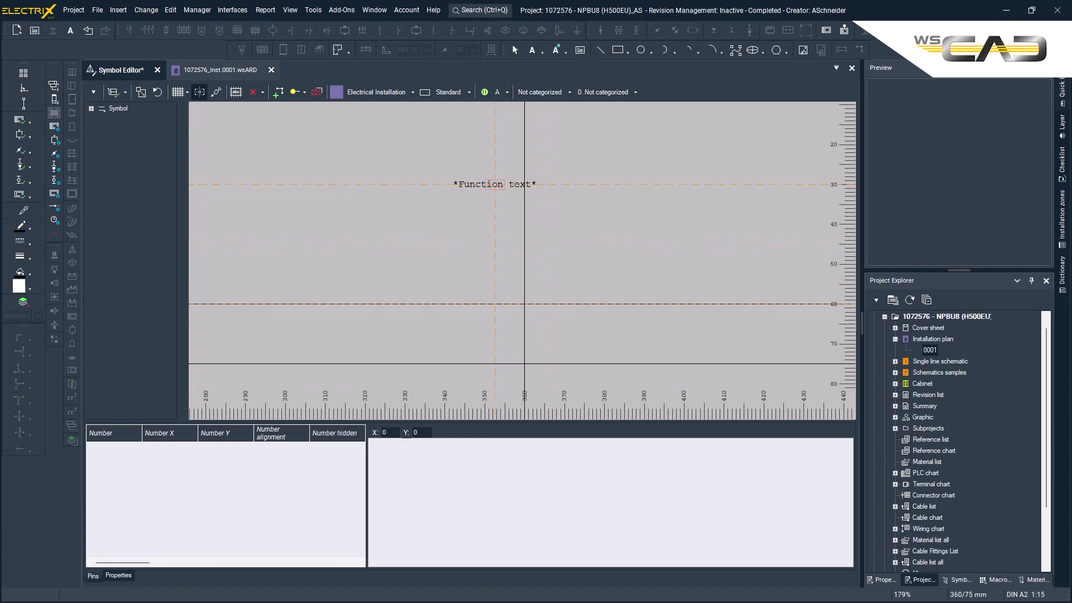
left_click(260, 92)
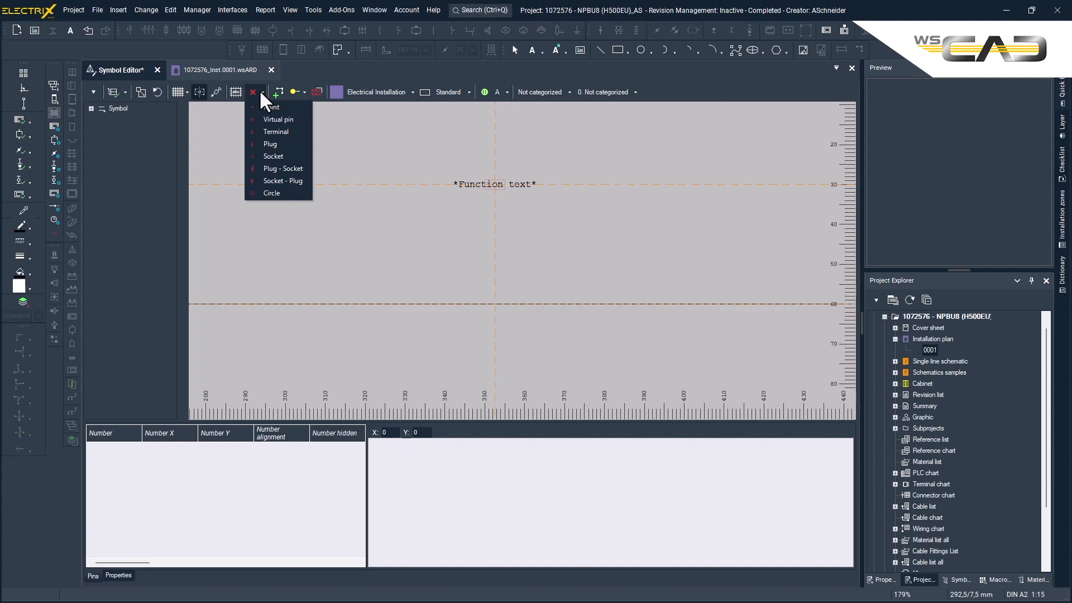
left_click(266, 193)
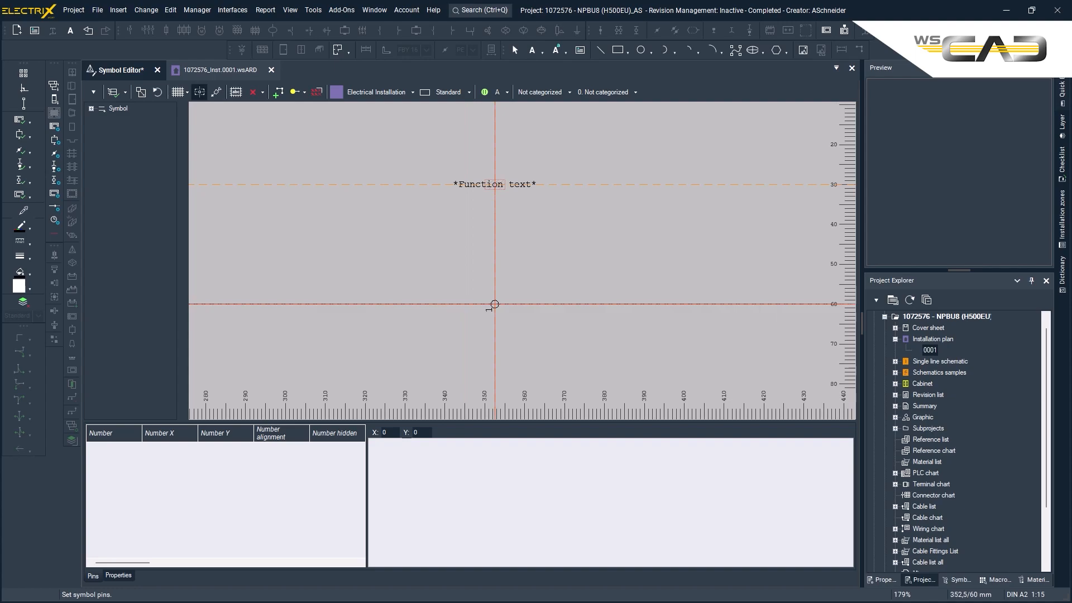
left_click(494, 304)
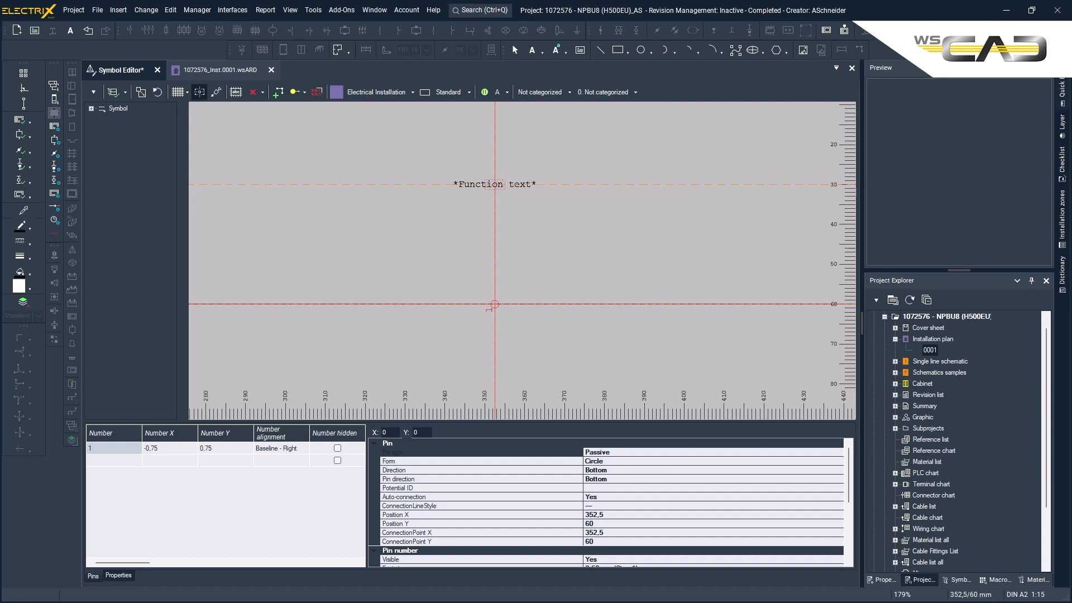
left_click(495, 304)
Copy the circle pin six times along the rectangle's lower edge at 30 mm spacing, away from the symbol's origin
scroll(464, 304, "down", 5)
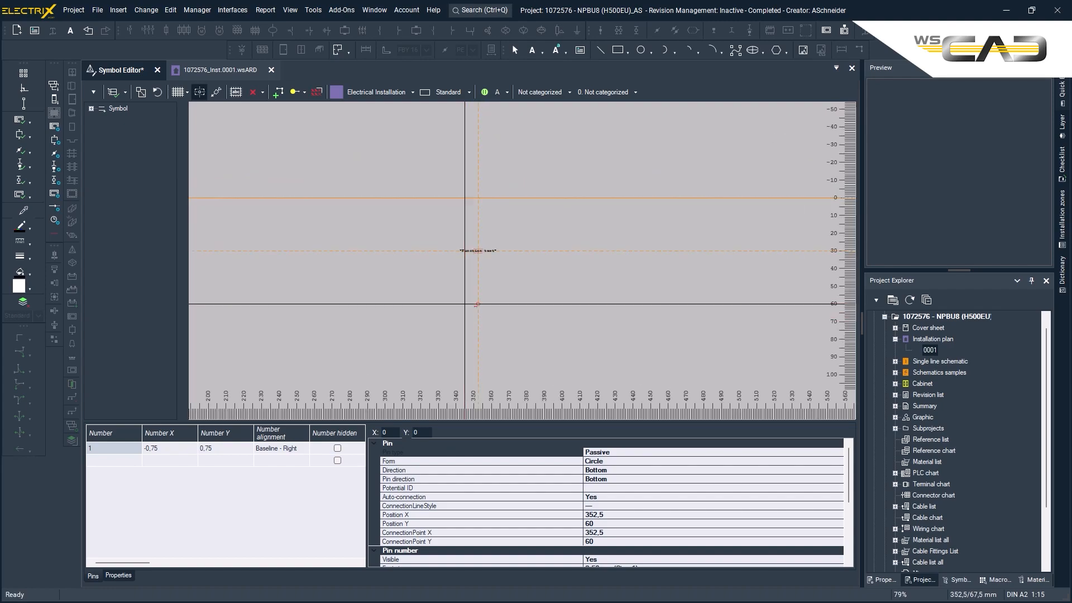
left_click_drag(451, 290, 491, 317)
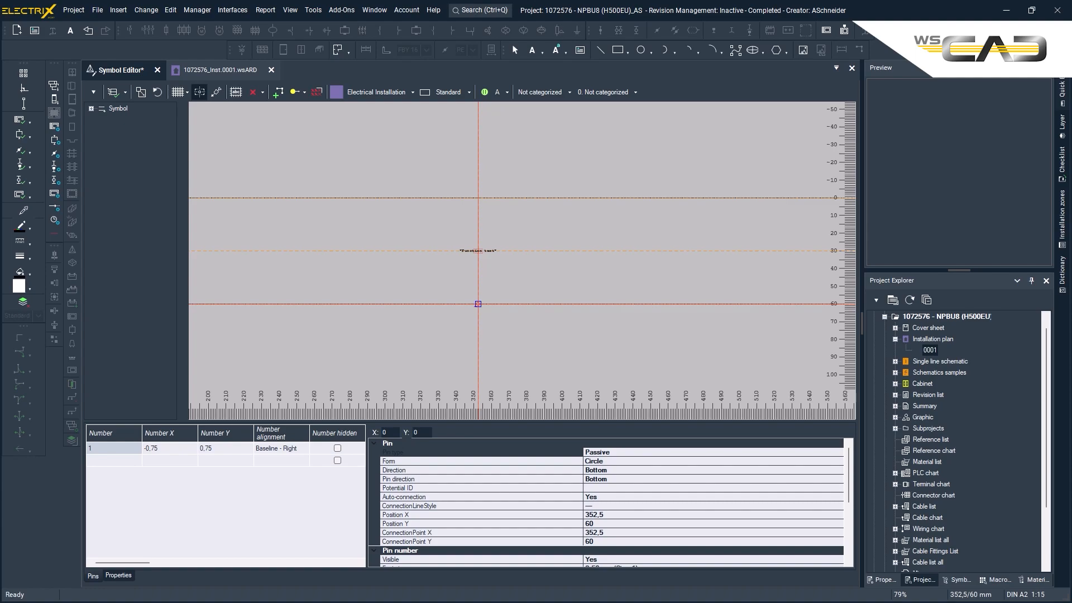
left_click_drag(477, 304, 531, 304)
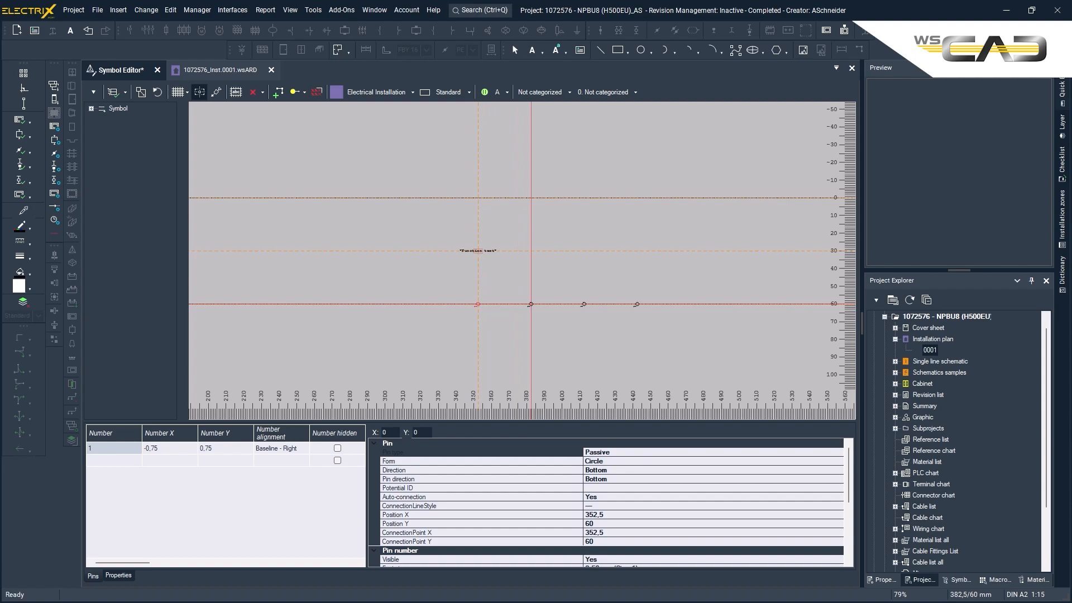
left_click(531, 304)
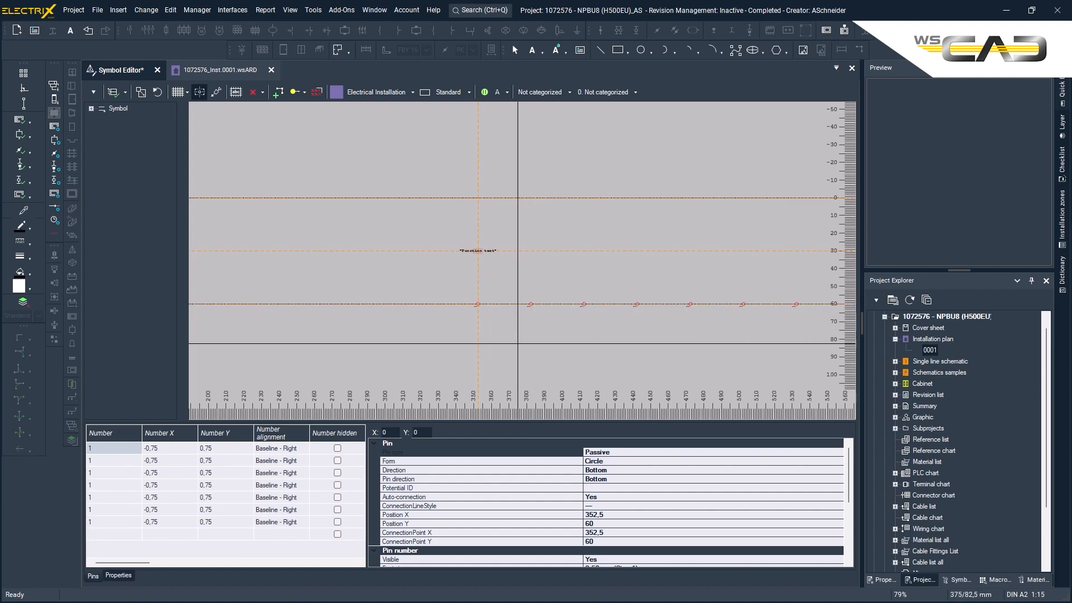
Copy the midpoint circle pin six times along the rectangle's lower edge at 30 mm spacing, toward the symbol's origin
left_click_drag(426, 278, 491, 330)
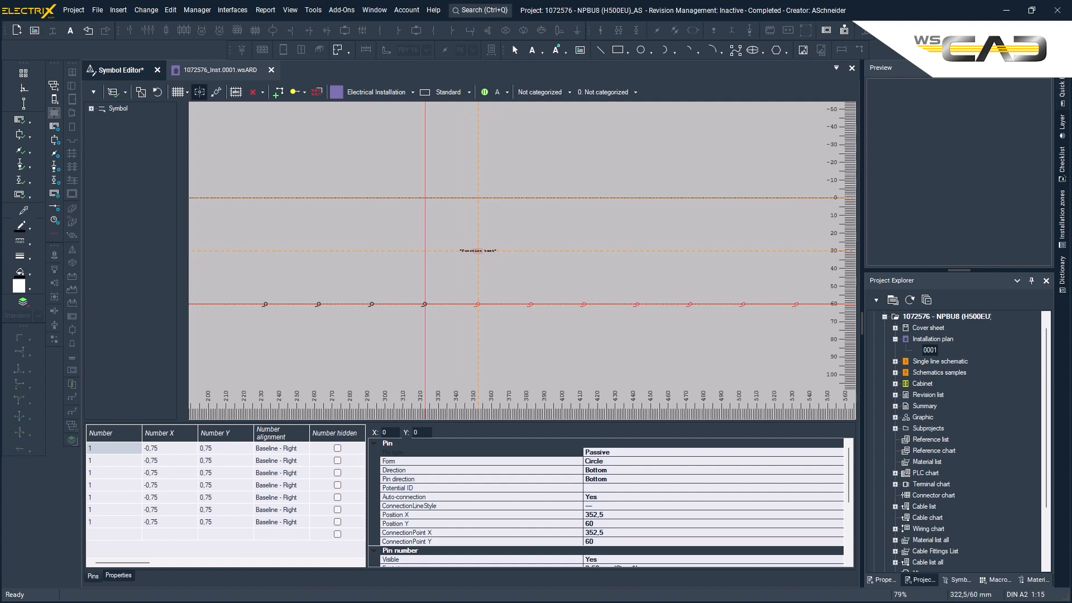
left_click(425, 304)
scroll(424, 304, "down", 5)
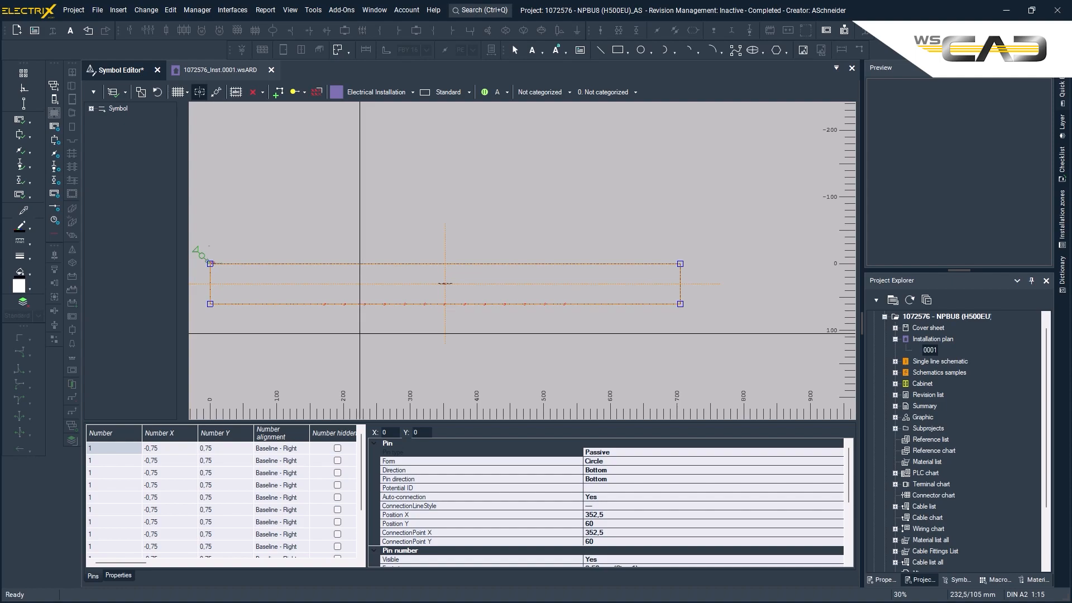
Set the pin number's Visible property to No for all pins of the symbol together, and open the pin name's Visible value for editing
left_click(92, 108)
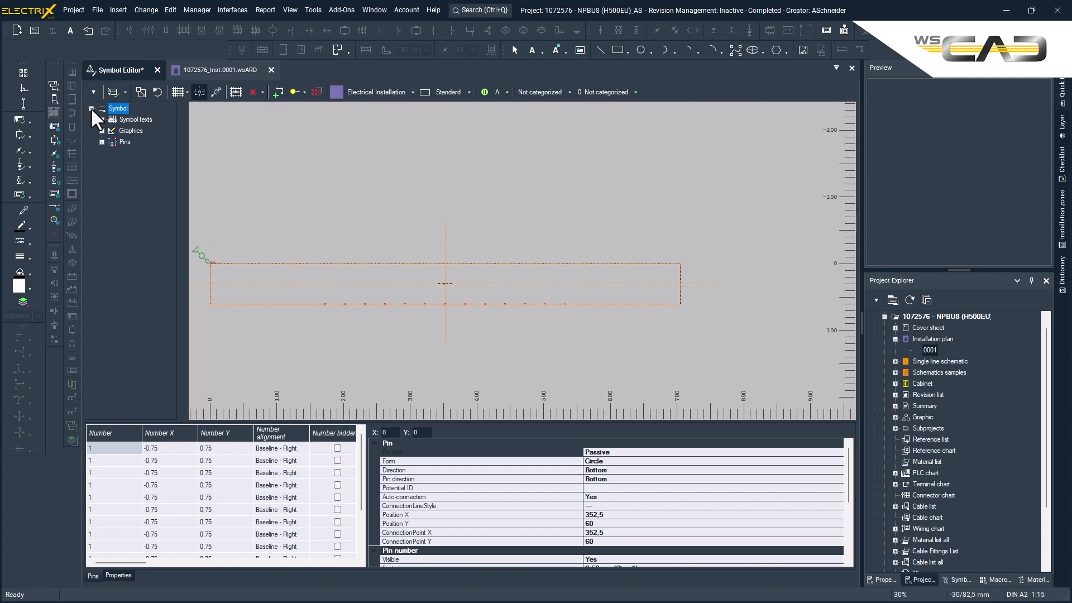
left_click(102, 141)
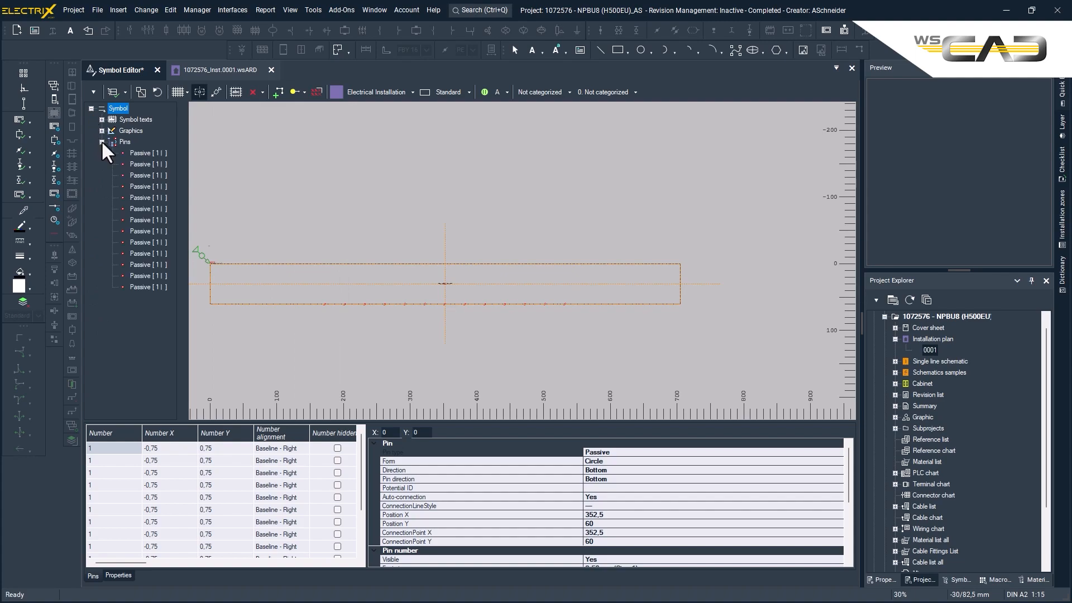
left_click(132, 155)
left_click(161, 287, "shift")
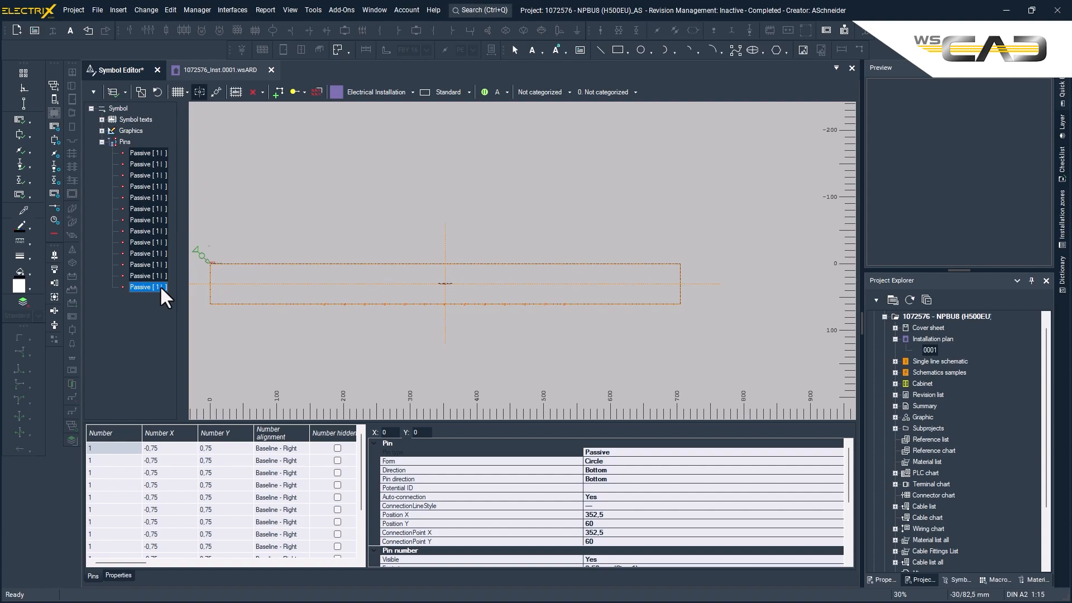
right_click(149, 243)
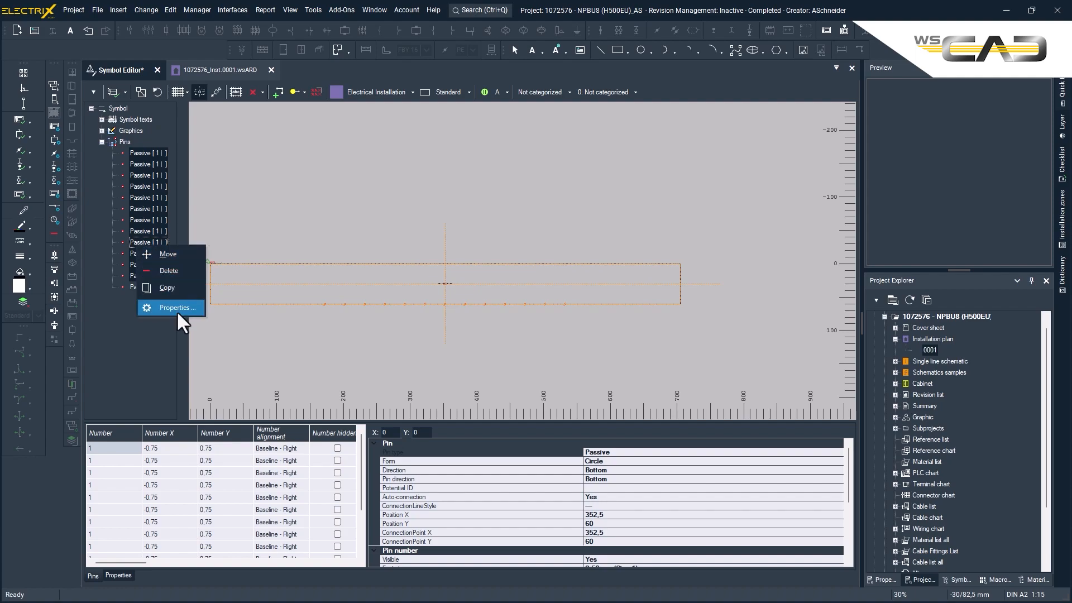
left_click(177, 311)
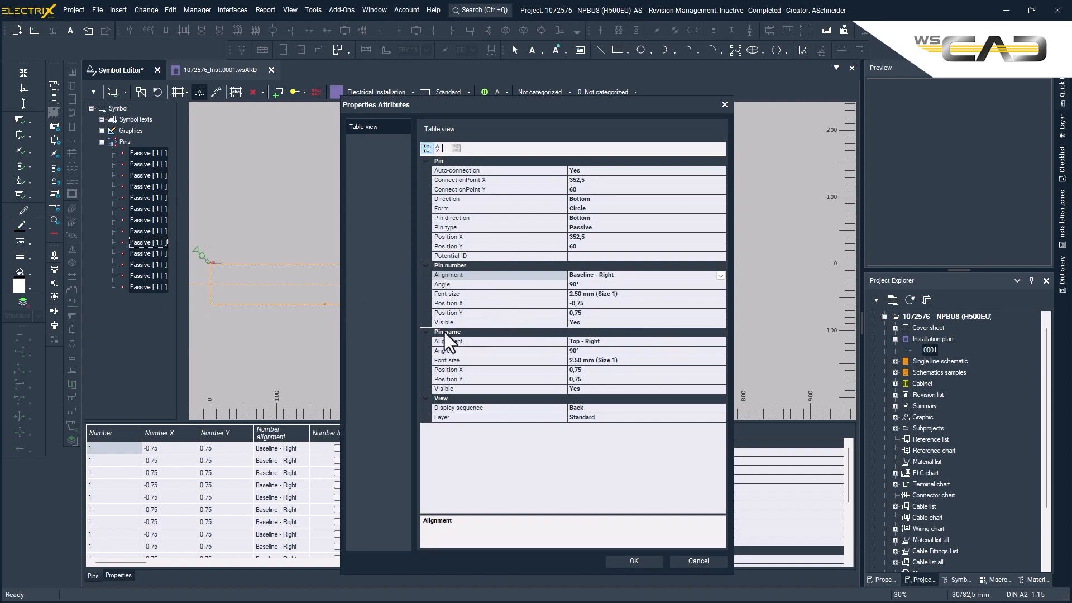
double_click(581, 322)
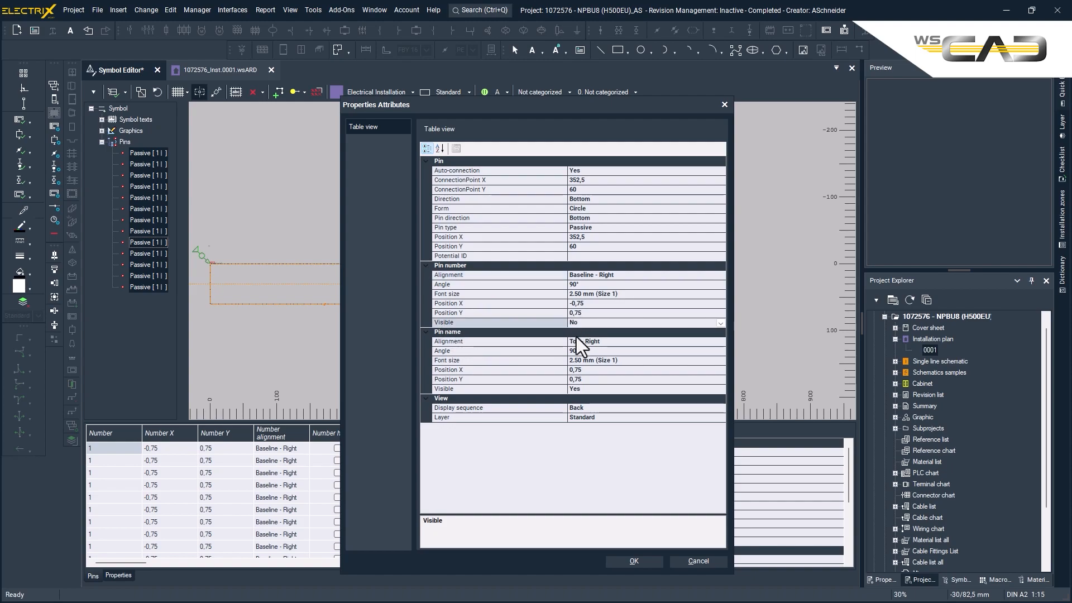
left_click(587, 389)
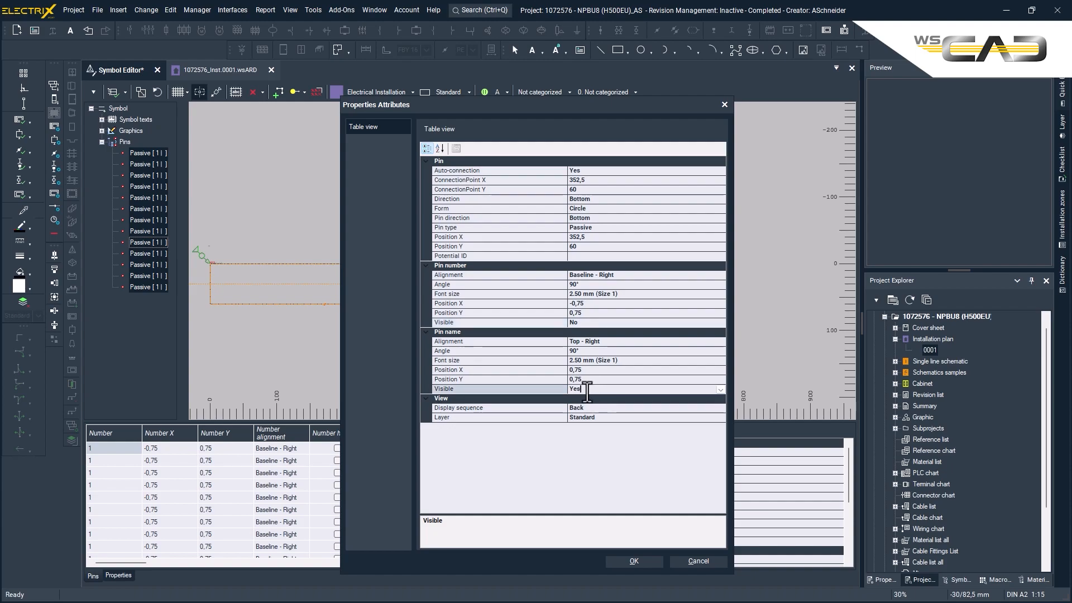